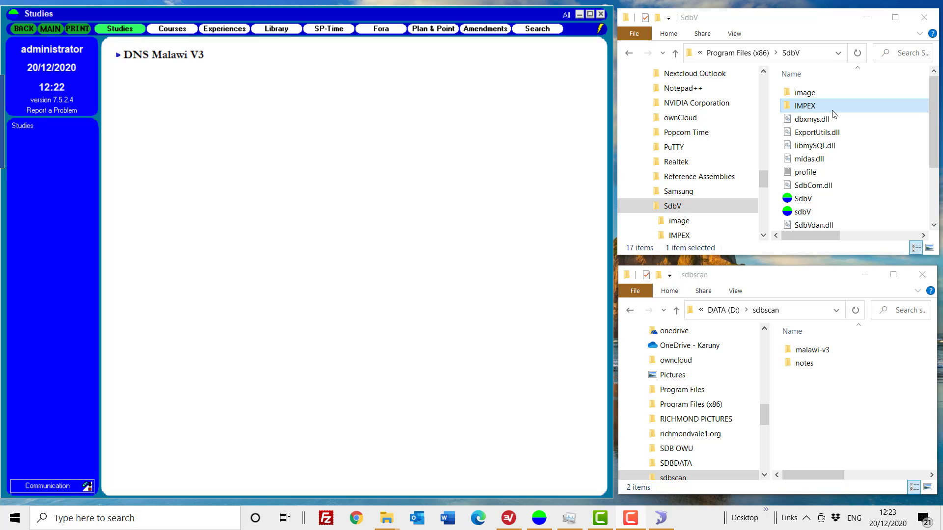
- Show the full path C:\Program Files (x86)\SdbV and open the IMPEX folder inside it
{"action": "left_click", "coordinate": [689, 58]}
{"action": "left_click", "coordinate": [703, 54]}
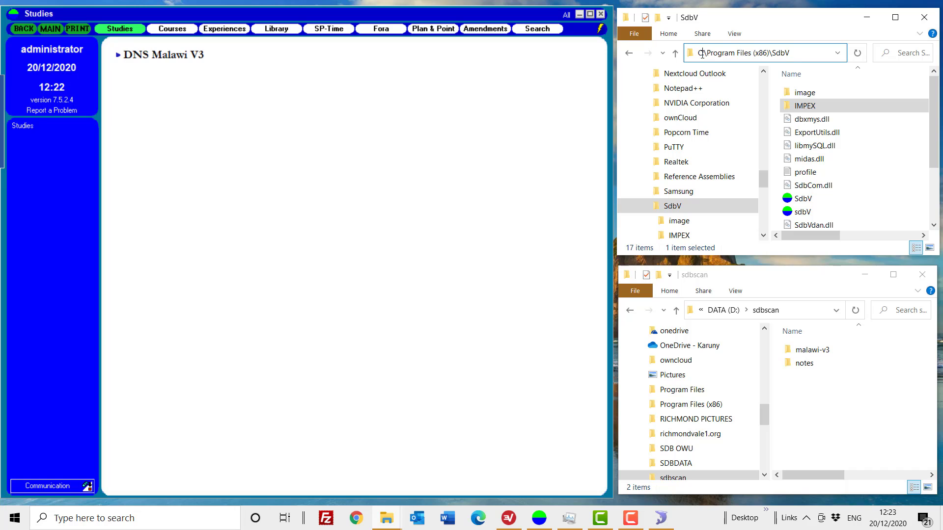
{"action": "left_click_drag", "start_coordinate": [700, 53], "coordinate": [789, 49]}
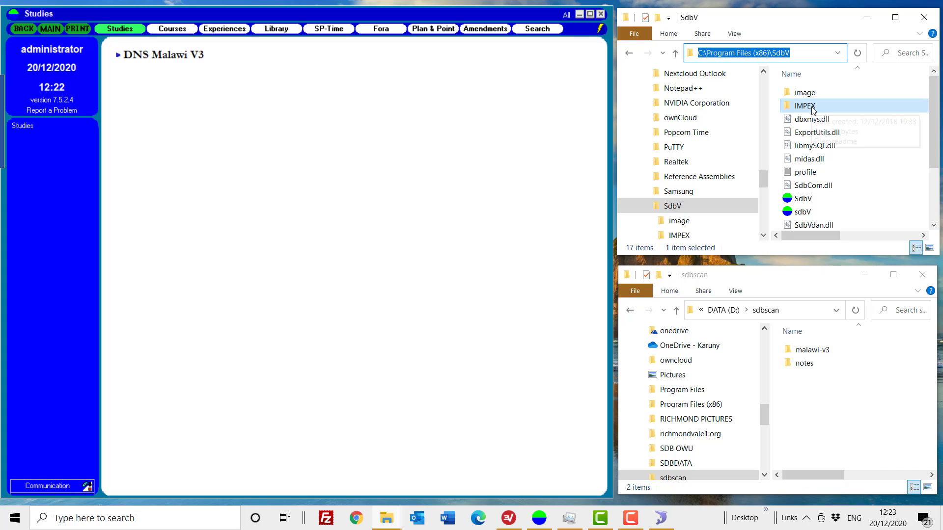
{"action": "double_click", "coordinate": [821, 105]}
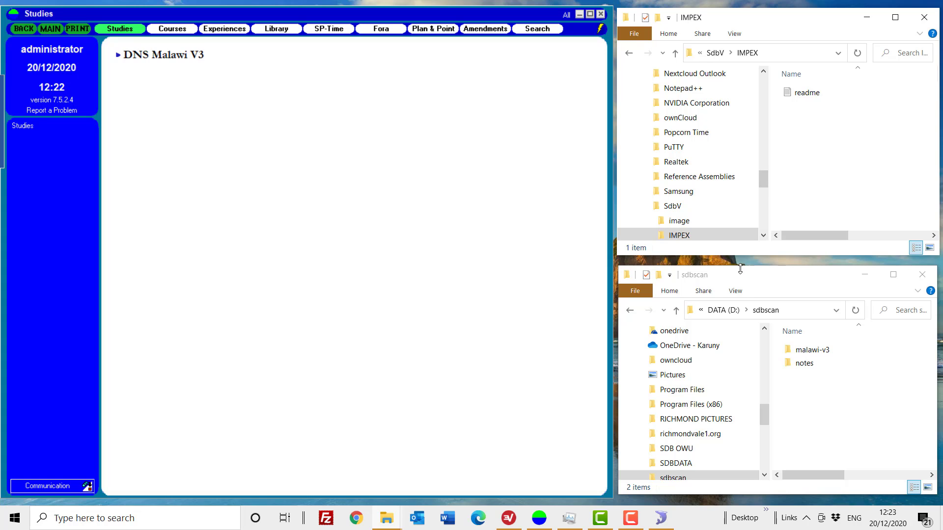
- Show the full path D:\sdbscan, look inside its malawi-v3 folder for the scanned files and return to sdbscan
{"action": "left_click", "coordinate": [692, 315]}
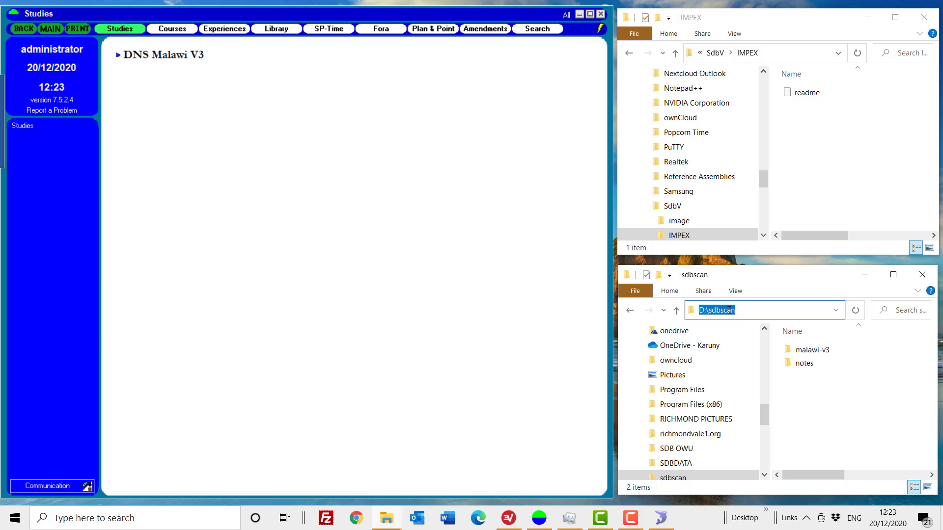
{"action": "left_click", "coordinate": [732, 310]}
{"action": "left_click_drag", "start_coordinate": [743, 310], "coordinate": [697, 310]}
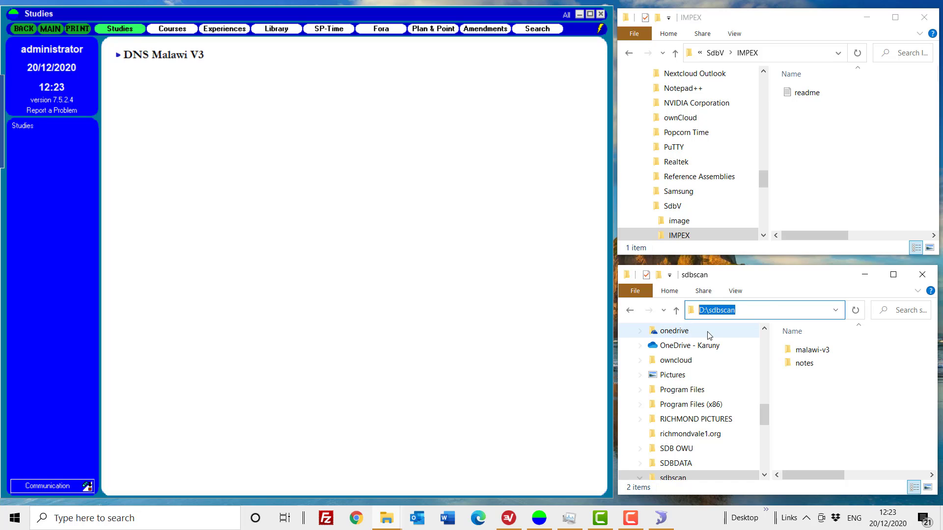
{"action": "left_click", "coordinate": [764, 308]}
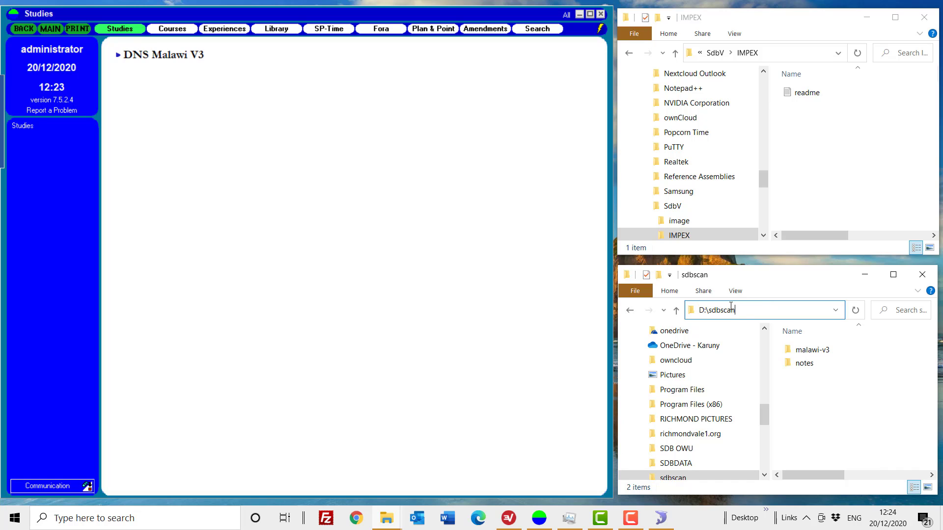
{"action": "left_click_drag", "start_coordinate": [701, 311], "coordinate": [743, 310]}
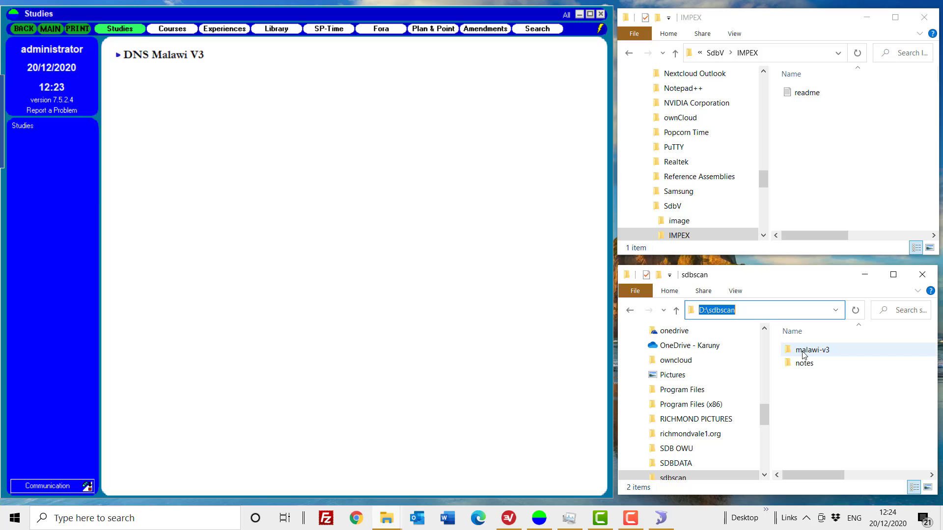
{"action": "mouse_move", "coordinate": [804, 355]}
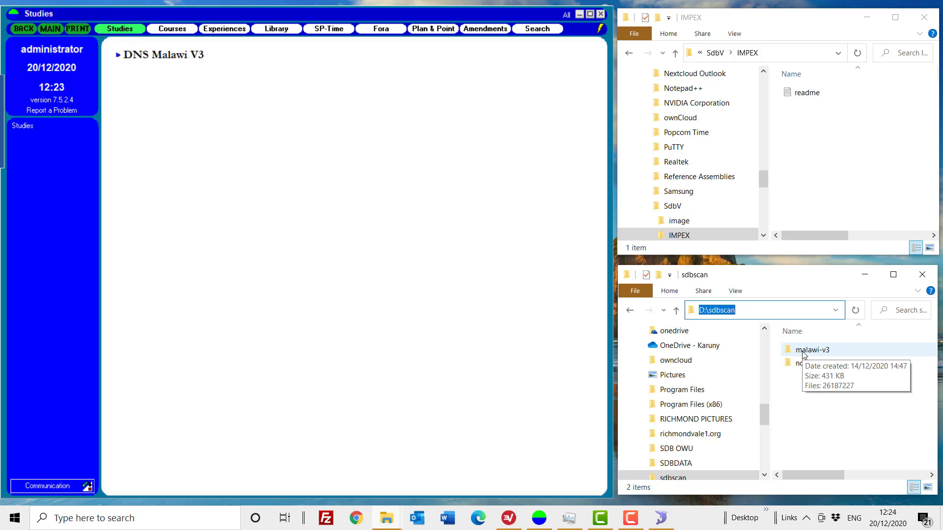
{"action": "double_click", "coordinate": [803, 350]}
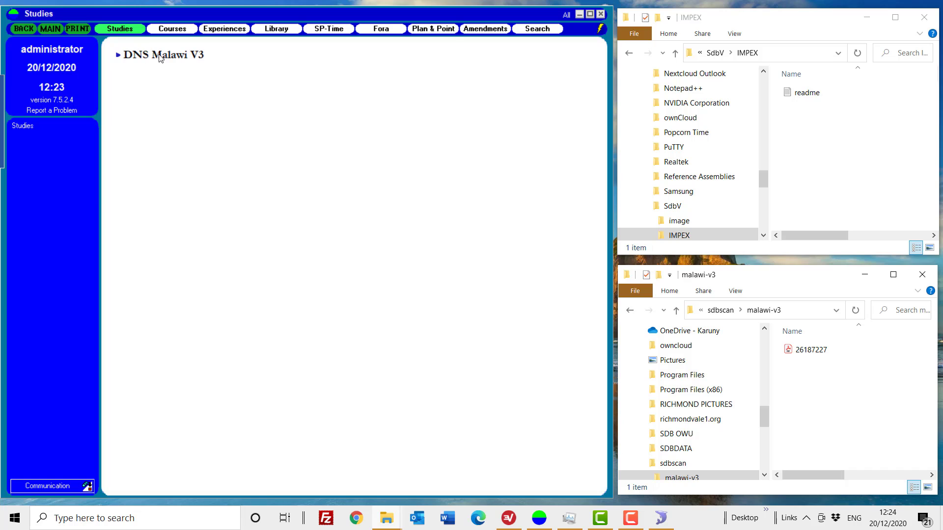
{"action": "left_click", "coordinate": [721, 311]}
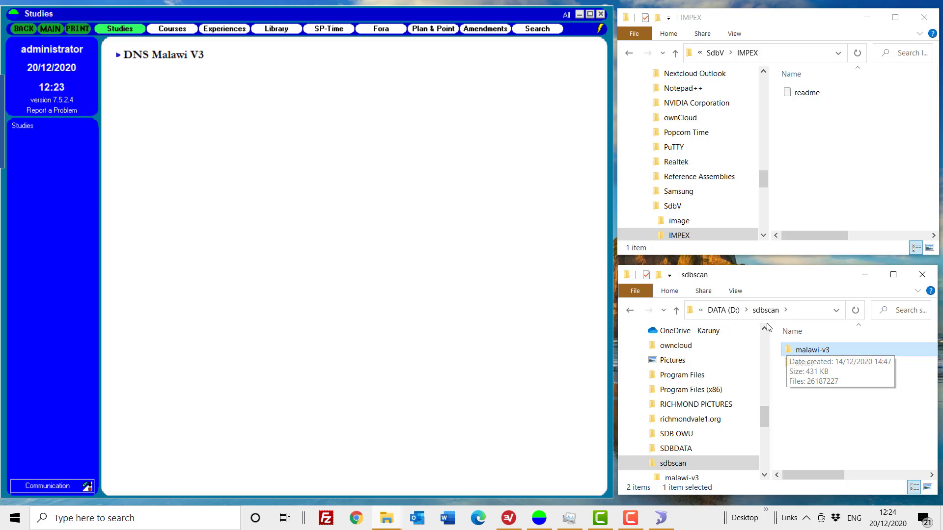
- Check the scan and notes directories in the DNS Malawi V3 properties against the malawi-v3 folder, then cancel the edit
{"action": "left_click", "coordinate": [489, 31]}
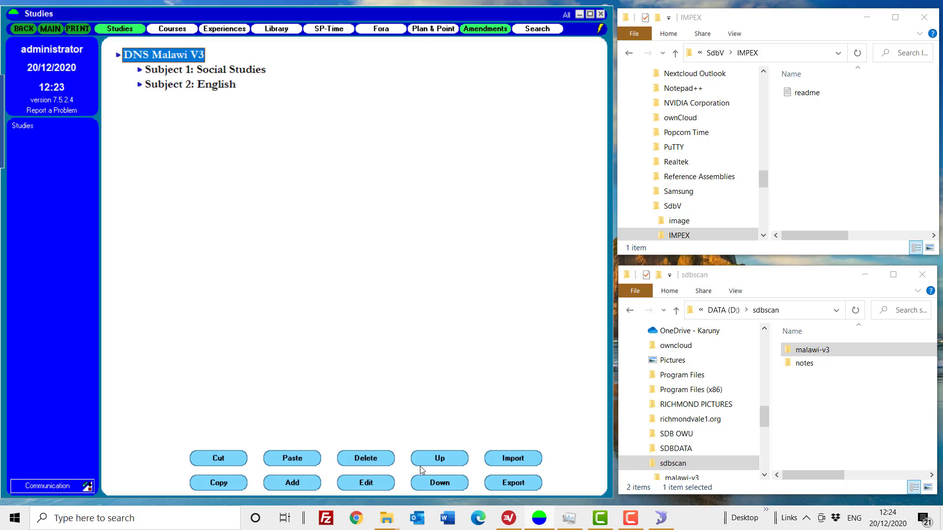
{"action": "left_click", "coordinate": [373, 483]}
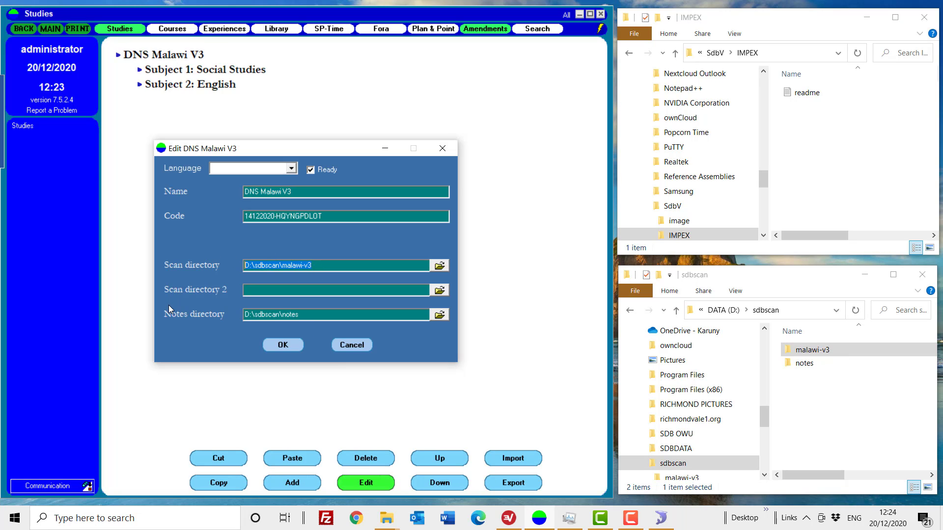
{"action": "double_click", "coordinate": [801, 349]}
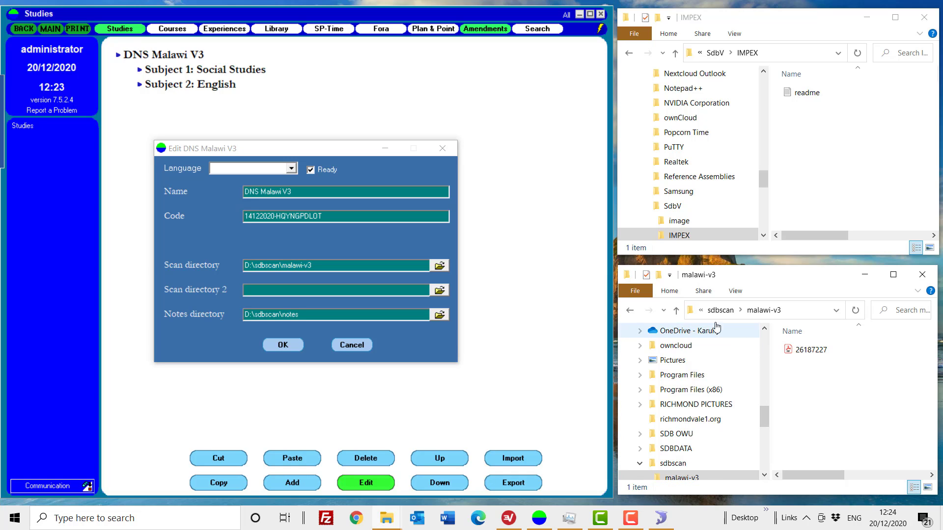
{"action": "left_click", "coordinate": [677, 311]}
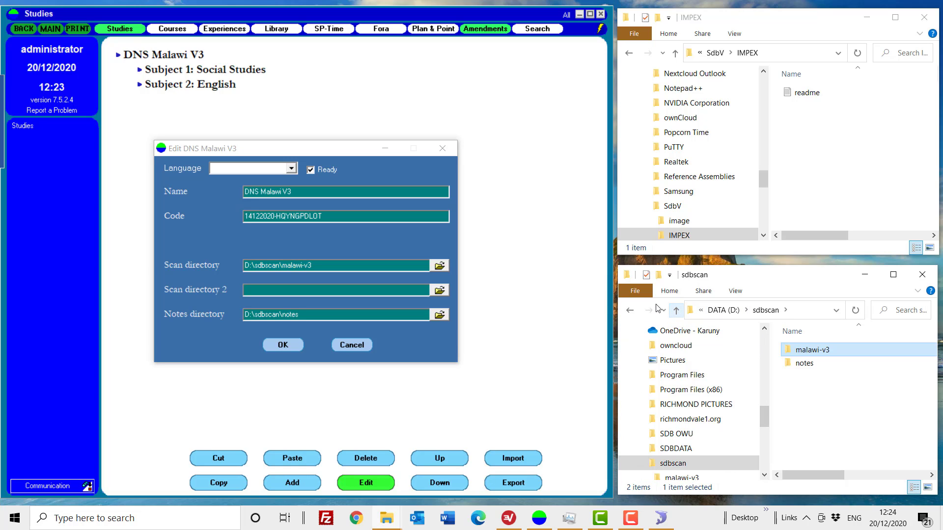
{"action": "left_click", "coordinate": [351, 344]}
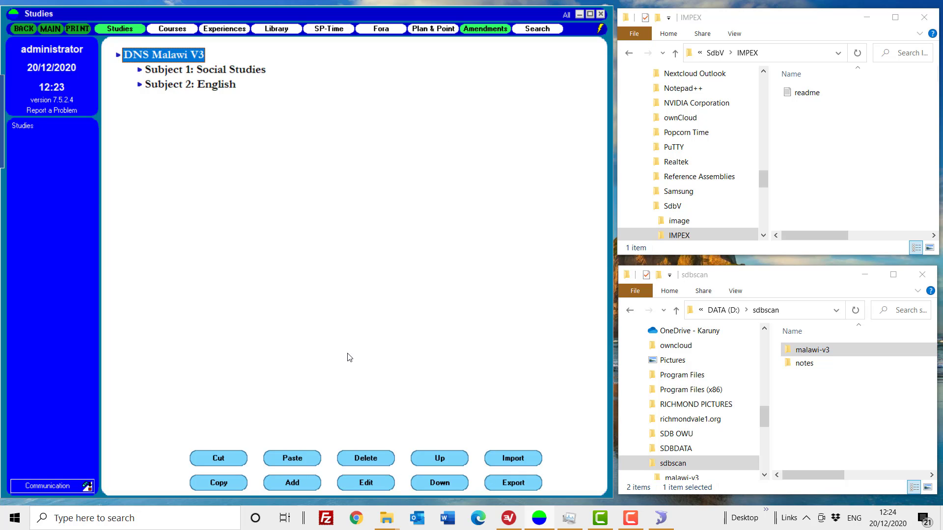
- Leave amendments mode, view the task in Section 1: Module 1 of Social Studies, and return to the collapsed DNS Malawi V3 tree
{"action": "left_click", "coordinate": [489, 33]}
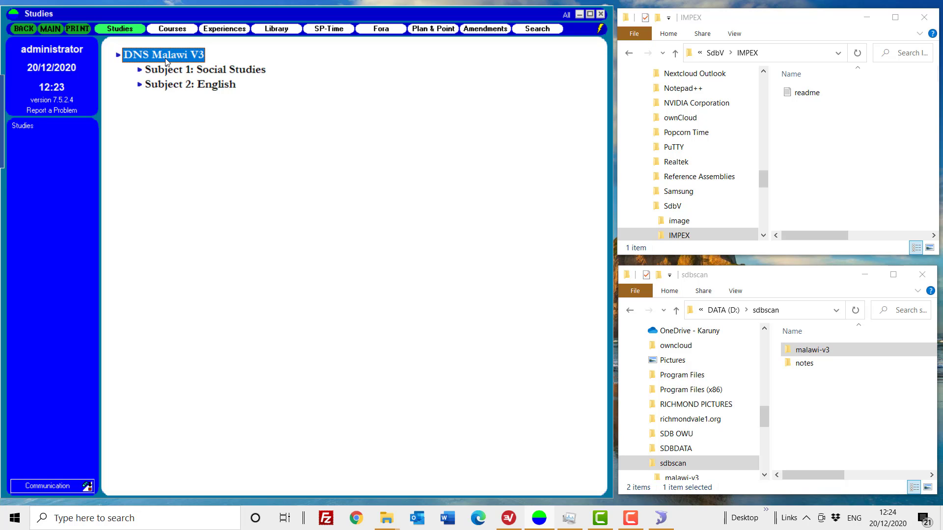
{"action": "left_click", "coordinate": [217, 71]}
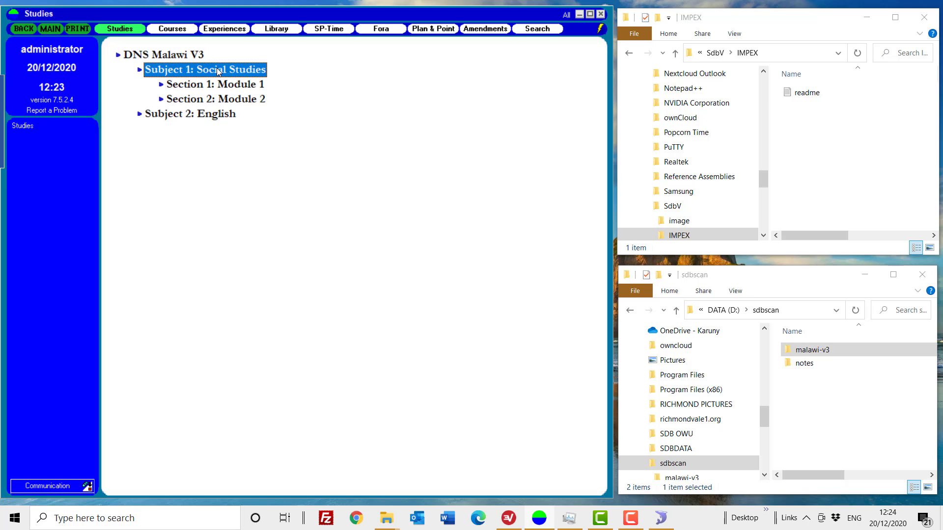
{"action": "left_click", "coordinate": [251, 87]}
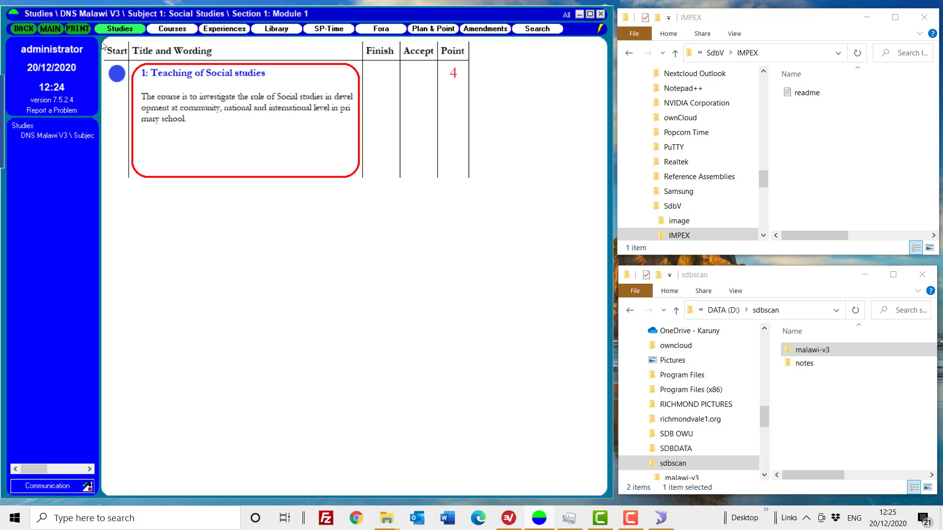
{"action": "left_click", "coordinate": [22, 29]}
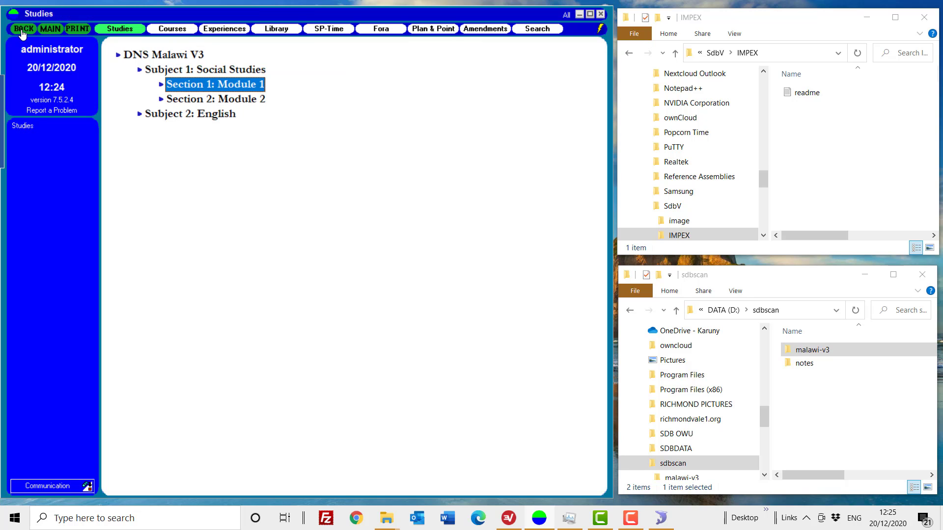
{"action": "left_click", "coordinate": [118, 55]}
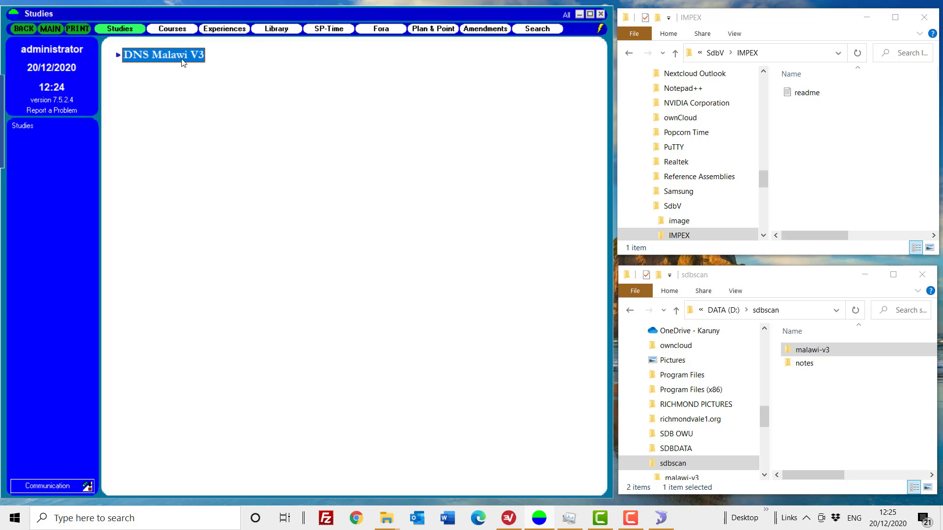
- Set up an export of the DNS Malawi V3 class titled "DNS Malawi V3", with introduction "Produced december 2020." and scanned files copied
{"action": "left_click", "coordinate": [483, 30]}
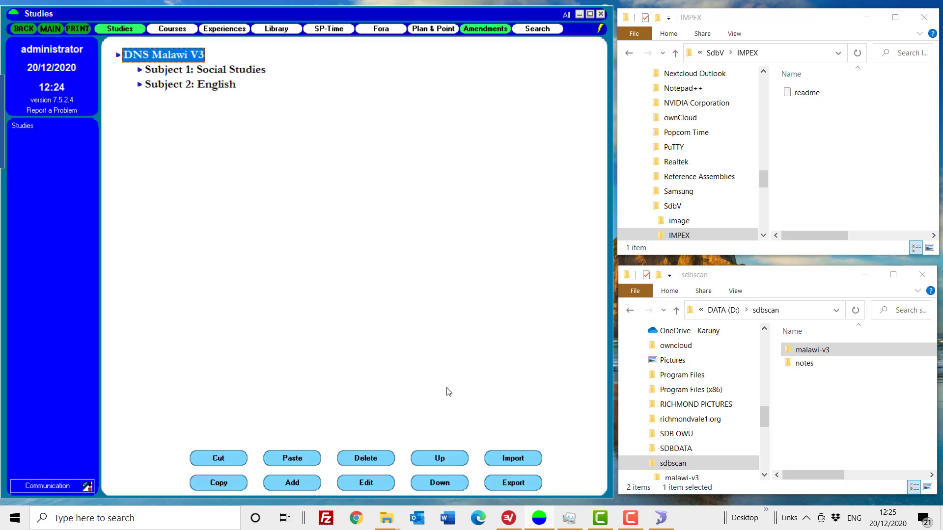
{"action": "left_click", "coordinate": [516, 484]}
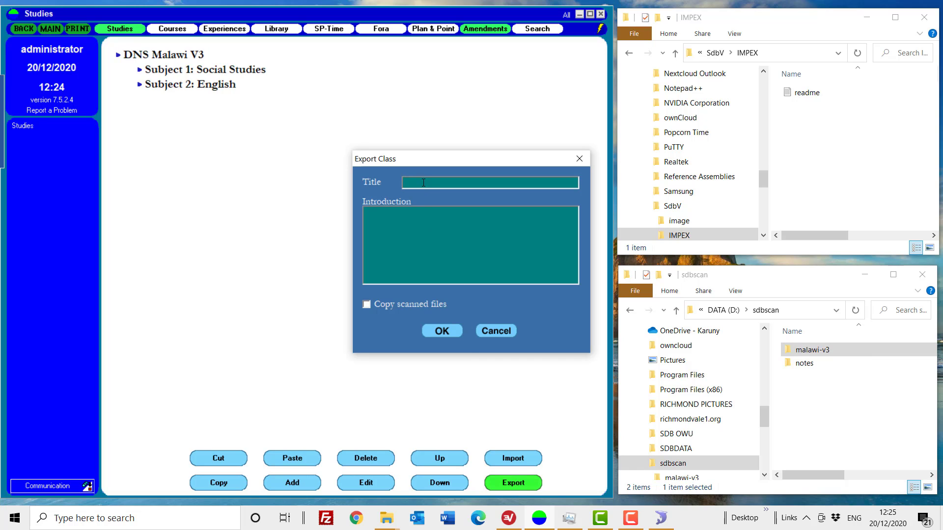
{"action": "type", "text": "DNS Malawi V3"}
{"action": "left_click", "coordinate": [413, 225]}
{"action": "type", "text": "Produved D"}
{"action": "key", "text": "BackSpace"}
{"action": "key", "text": "BackSpace"}
{"action": "key", "text": "BackSpace"}
{"action": "key", "text": "BackSpace"}
{"action": "key", "text": "BackSpace"}
{"action": "type", "text": "ced decembe"}
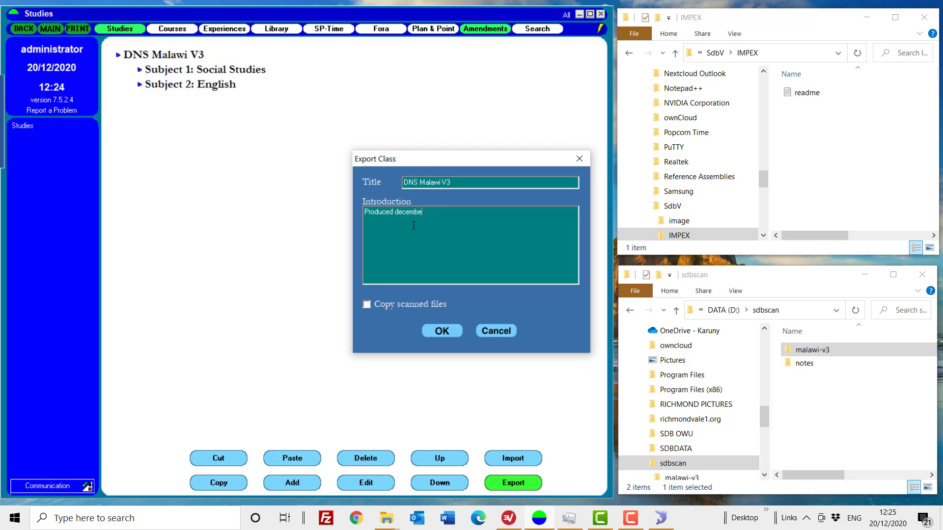
{"action": "type", "text": "r 2020."}
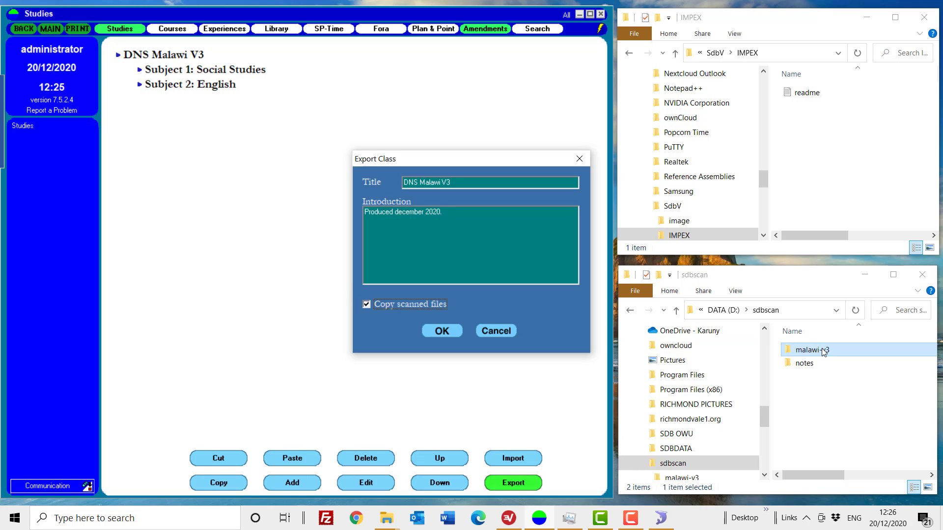
- Run the DNS Malawi V3 class export and close the completion message
{"action": "left_click", "coordinate": [437, 217]}
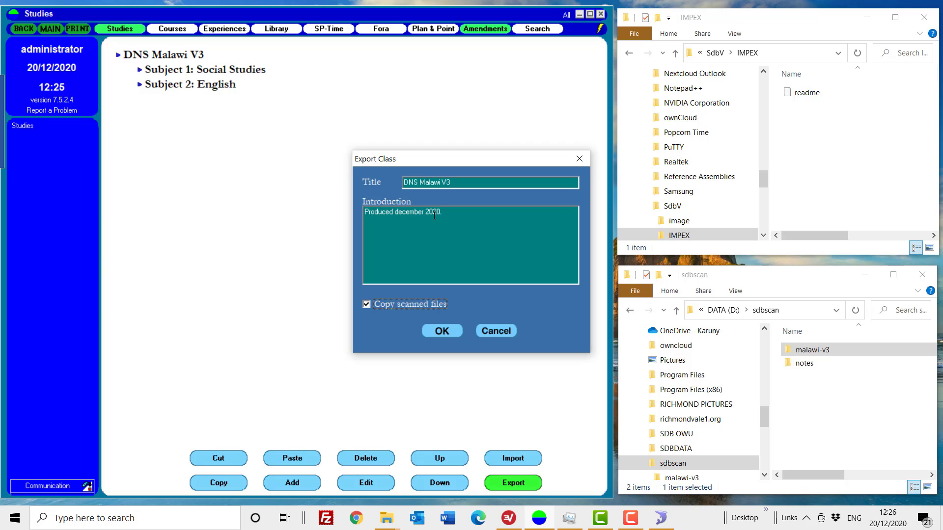
{"action": "left_click", "coordinate": [439, 332]}
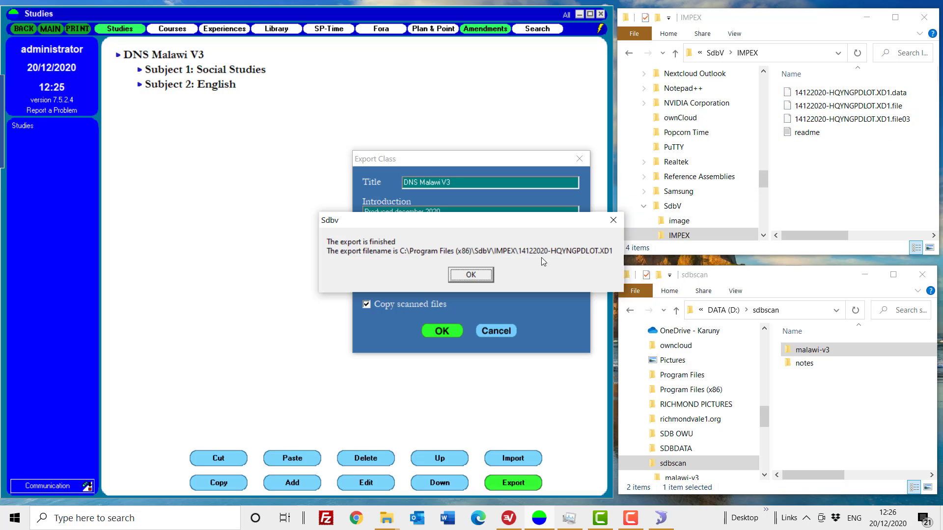
{"action": "left_click", "coordinate": [486, 276]}
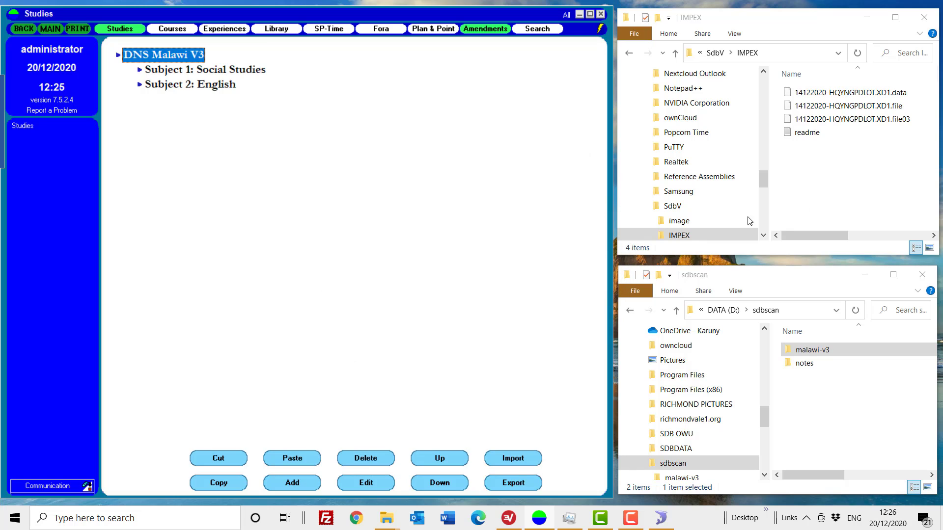
- Examine the exported .data, .file and .file03 files in the IMPEX folder
{"action": "left_click", "coordinate": [856, 121]}
{"action": "left_click", "coordinate": [854, 106]}
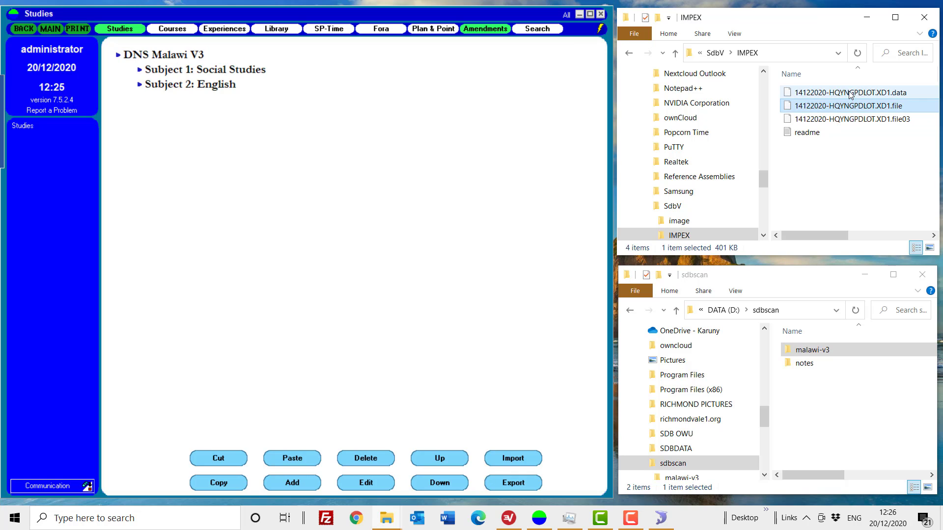
{"action": "left_click", "coordinate": [851, 94]}
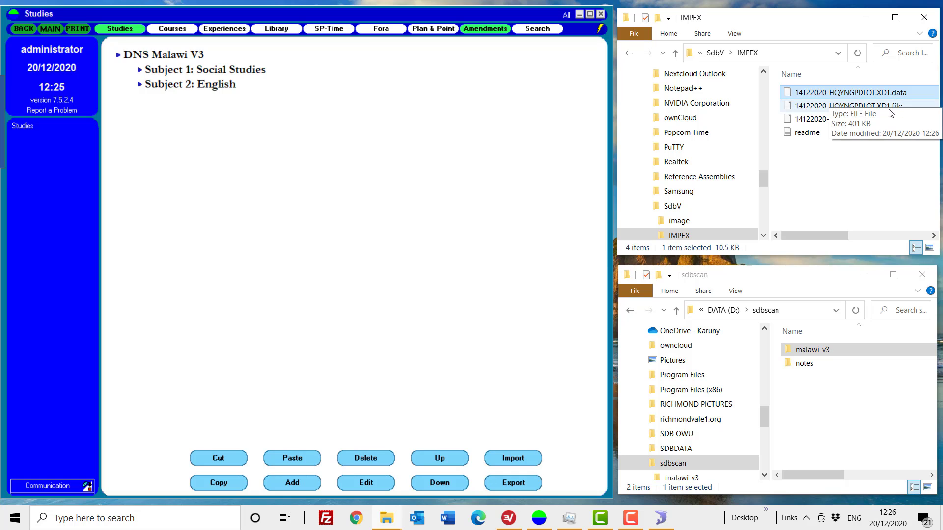
{"action": "left_click", "coordinate": [832, 107]}
{"action": "left_click", "coordinate": [829, 93]}
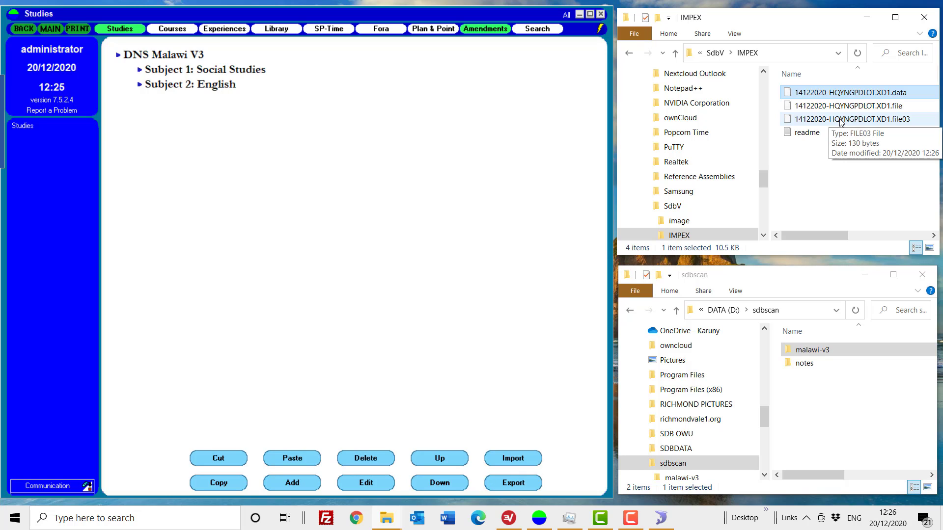
- Export Subject 1: Social Studies under that title, with introduction "Please import into the database called DNS Malawi V3" and scanned files copied
{"action": "left_click", "coordinate": [185, 57]}
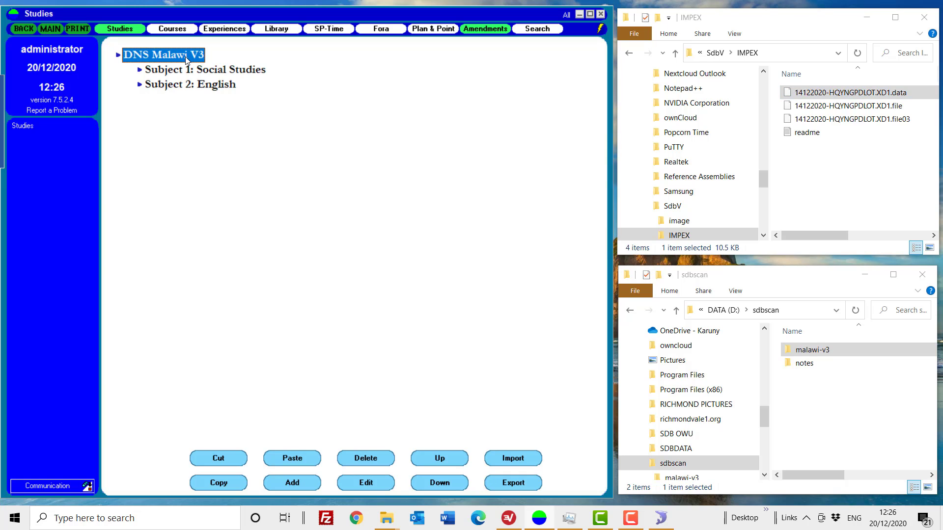
{"action": "left_click", "coordinate": [209, 72]}
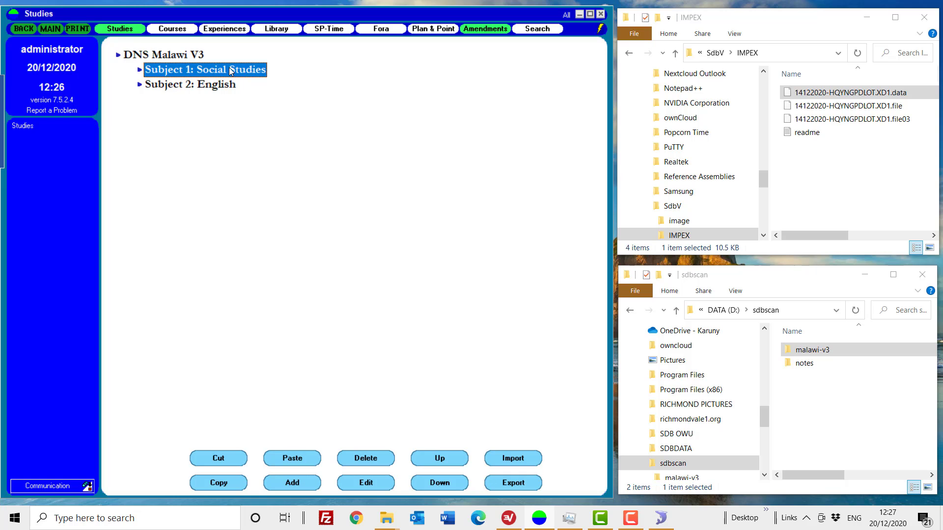
{"action": "left_click", "coordinate": [513, 482]}
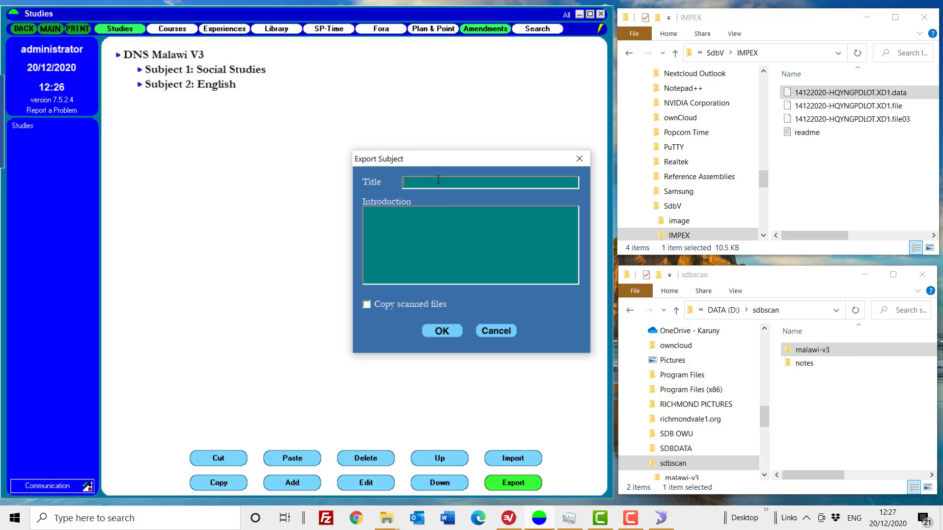
{"action": "type", "text": "Subject 1: Social Studies"}
{"action": "left_click", "coordinate": [395, 225]}
{"action": "type", "text": "Please import into the database called DS"}
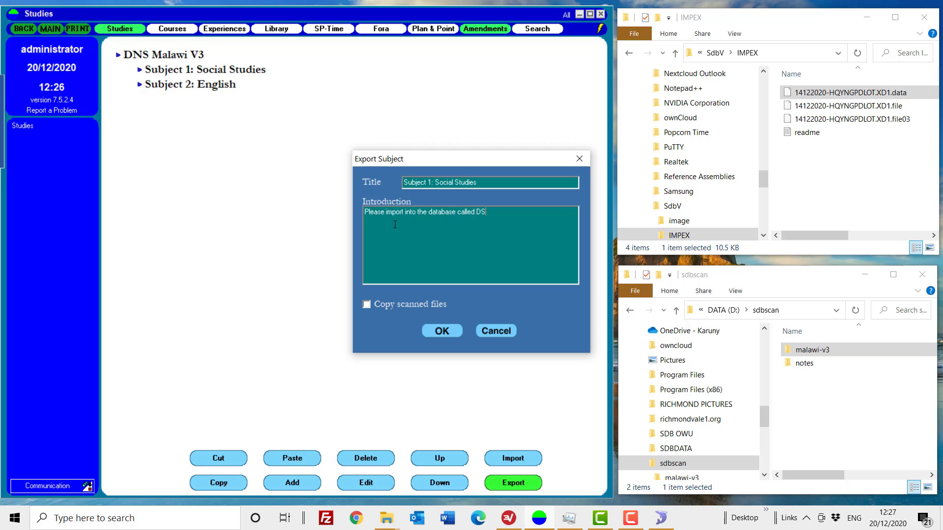
{"action": "key", "text": "BackSpace"}
{"action": "type", "text": "NS Malawi V3"}
{"action": "left_click", "coordinate": [441, 331]}
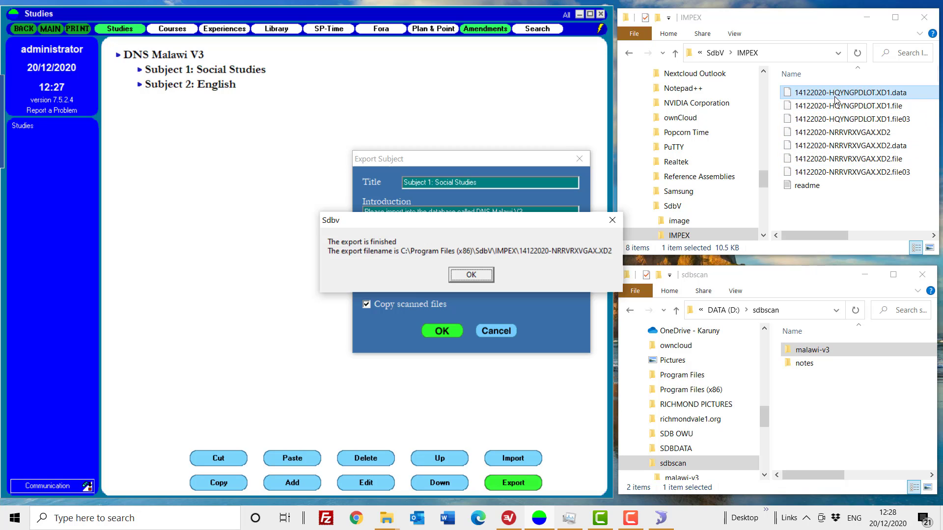
- Examine the exported .XD2 files of the Social Studies subject in the IMPEX folder and close the completion message
{"action": "left_click", "coordinate": [841, 133]}
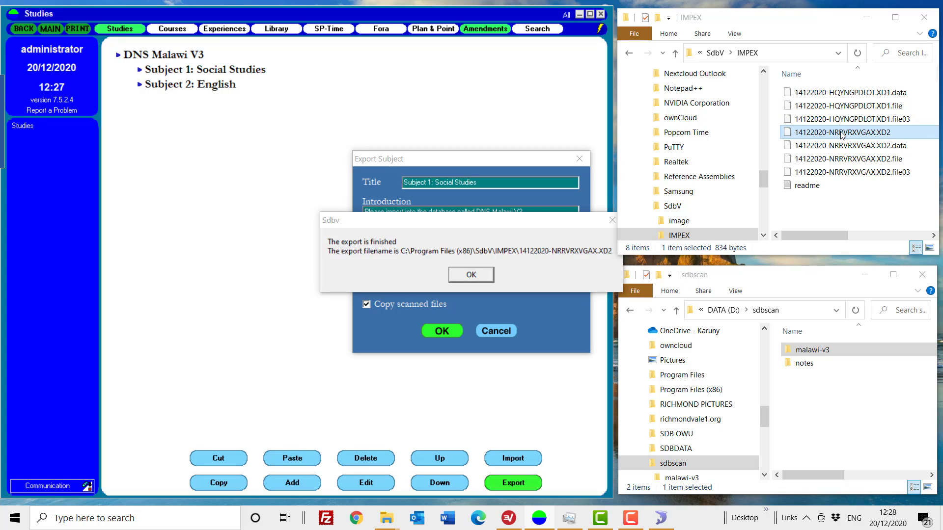
{"action": "left_click", "coordinate": [845, 160]}
{"action": "left_click", "coordinate": [850, 174]}
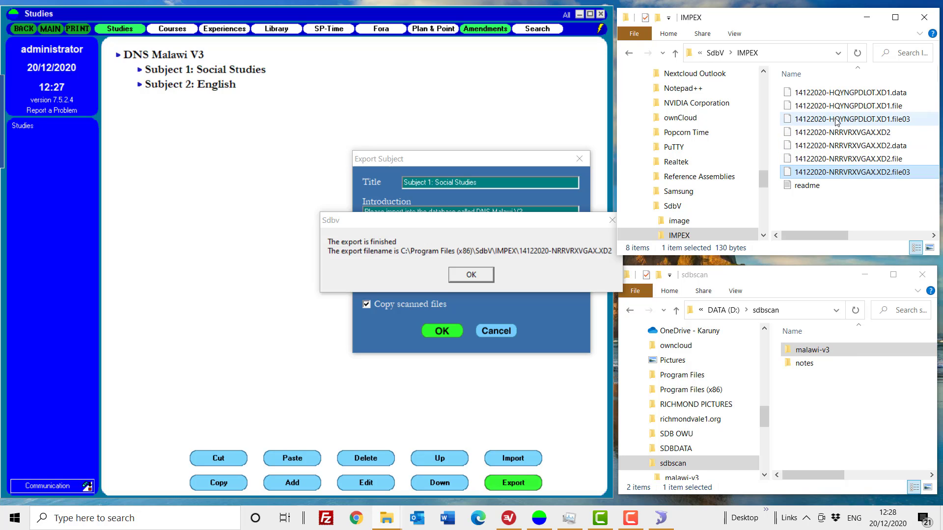
{"action": "left_click", "coordinate": [476, 276]}
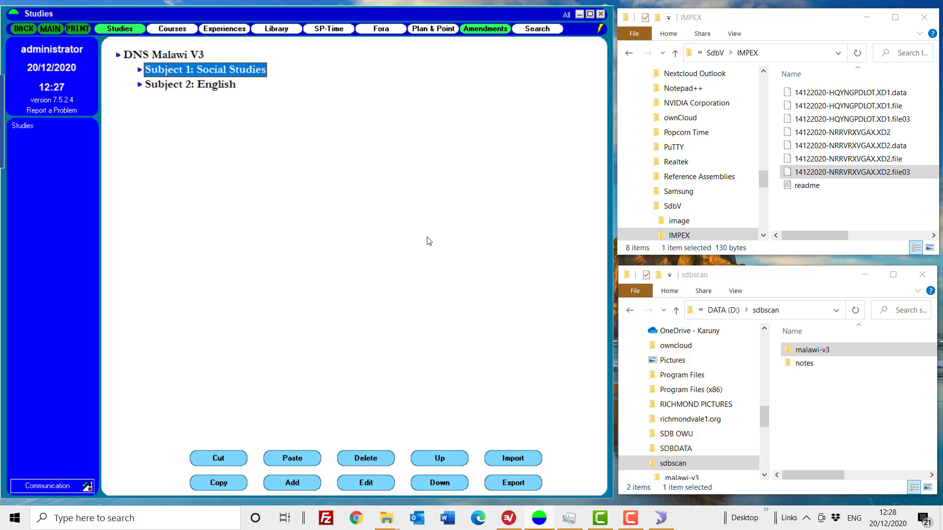
- Start an export of Section 1: Module 1 under Social Studies and title it "Section Name : Module 1"
{"action": "left_click", "coordinate": [140, 70]}
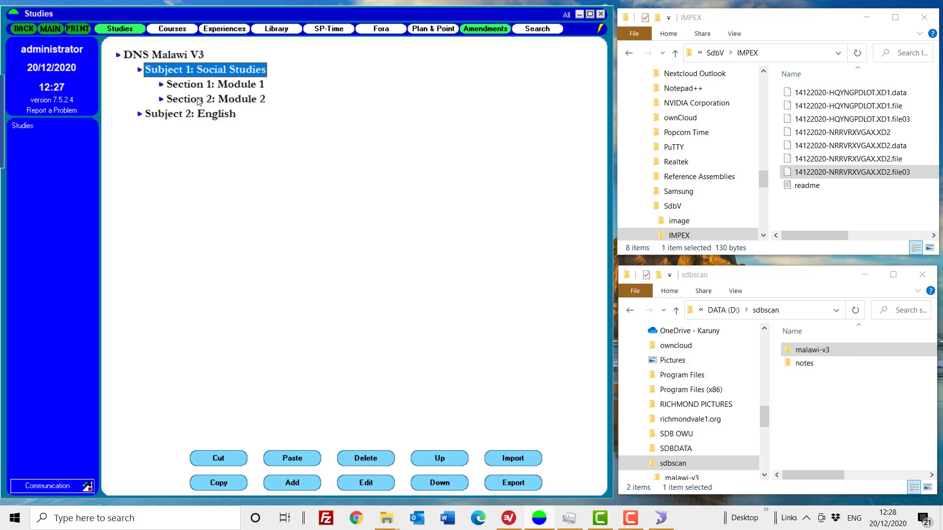
{"action": "left_click", "coordinate": [237, 86]}
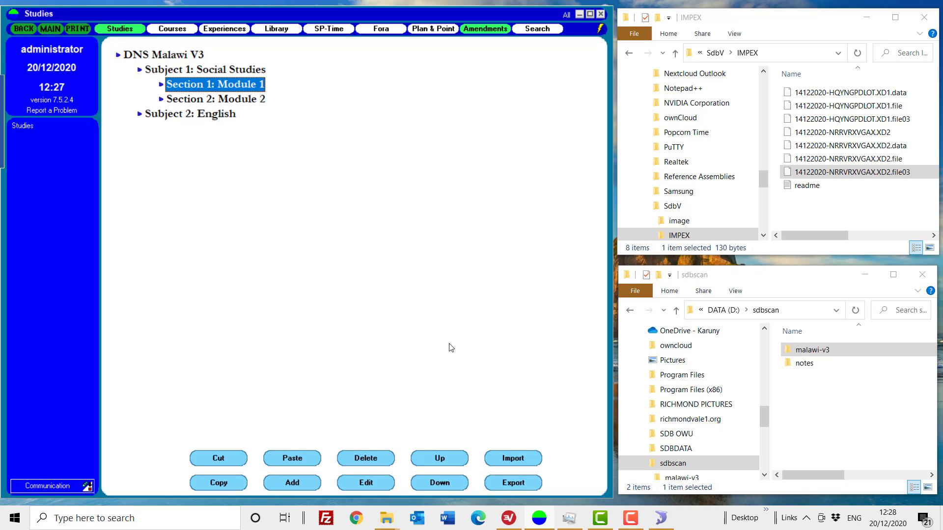
{"action": "left_click", "coordinate": [527, 486]}
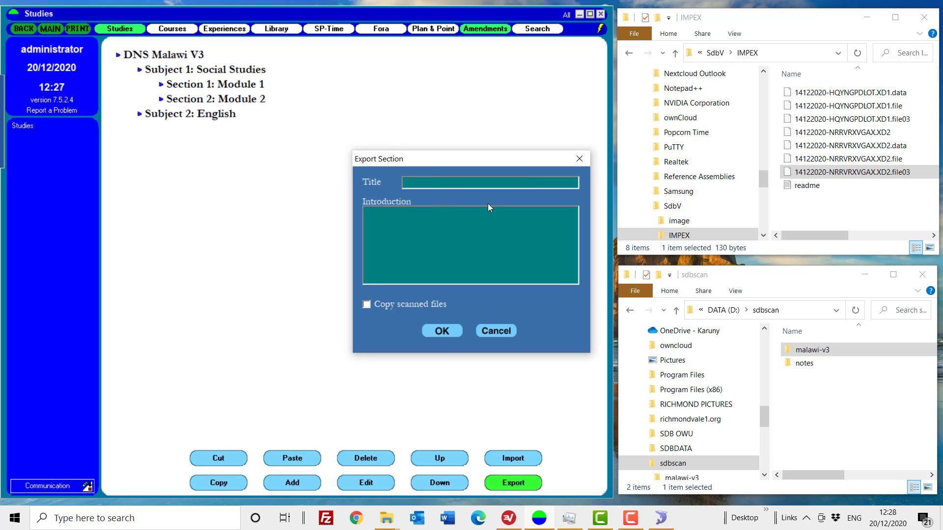
{"action": "type", "text": "Section "}
{"action": "type", "text": "Name : M"}
- Enter the section export introduction "Import into Database DNS Malawi V3, Inside Subject Module 1" and include the scanned files
{"action": "type", "text": "Import into "}
{"action": "type", "text": "Database"}
{"action": "type", "text": " DNS"}
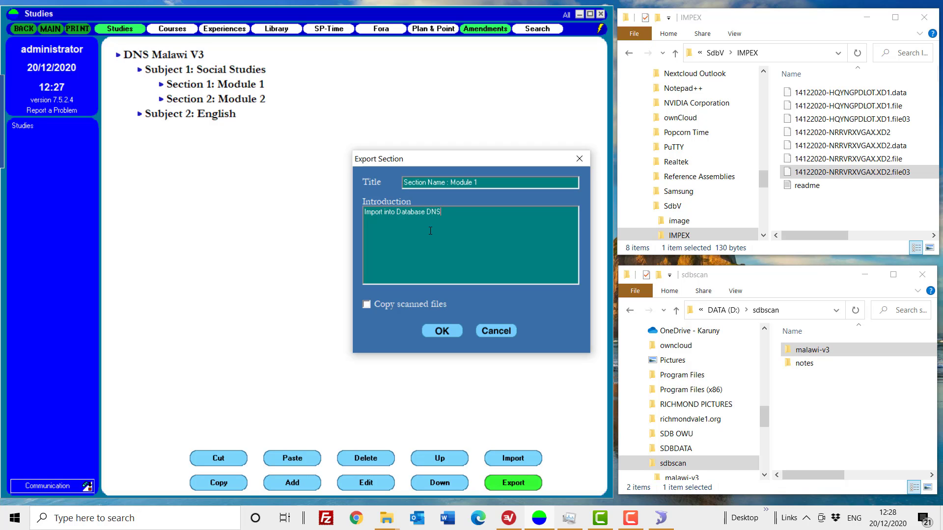
{"action": "type", "text": " Malawi V3, Inside Subject Module 1"}
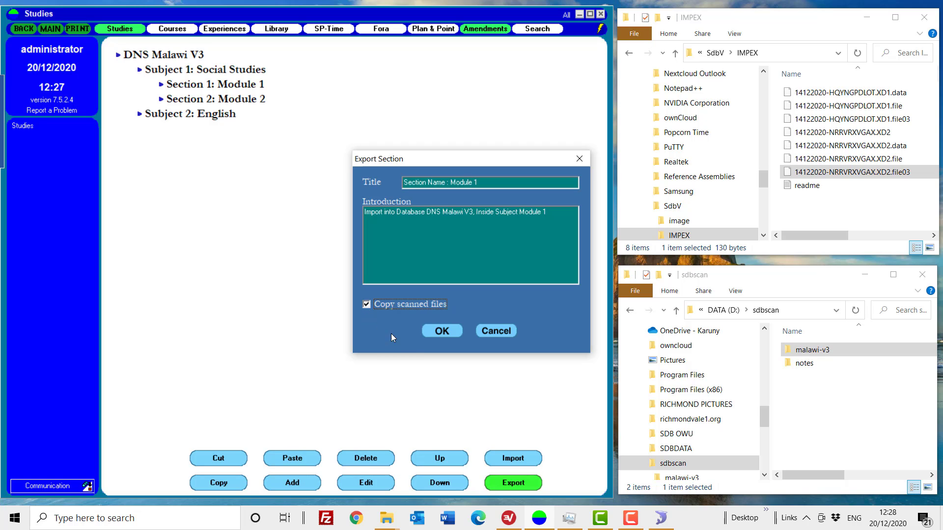
- Run the Module 1 section export and check its .XD3 files in the IMPEX folder
{"action": "left_click", "coordinate": [443, 330]}
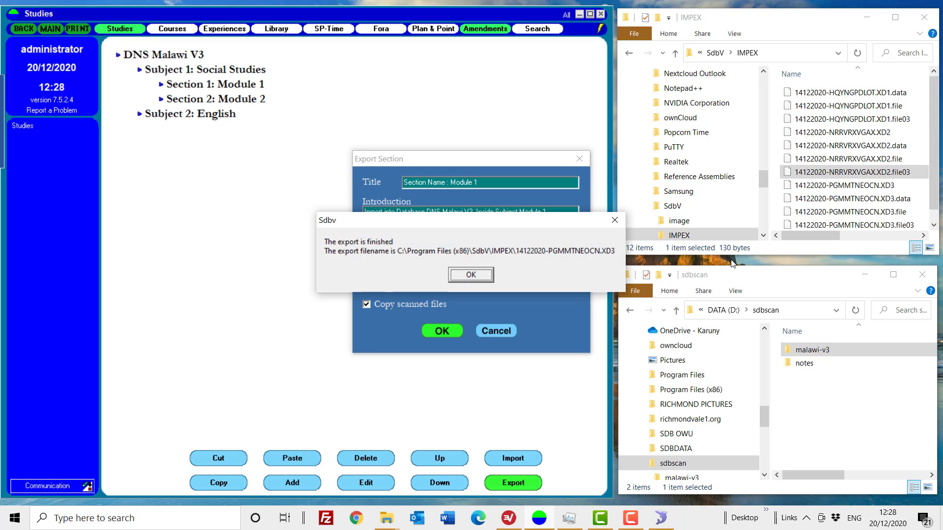
{"action": "left_click", "coordinate": [930, 188]}
{"action": "scroll", "coordinate": [931, 188], "scroll_direction": "down", "scroll_amount": 1}
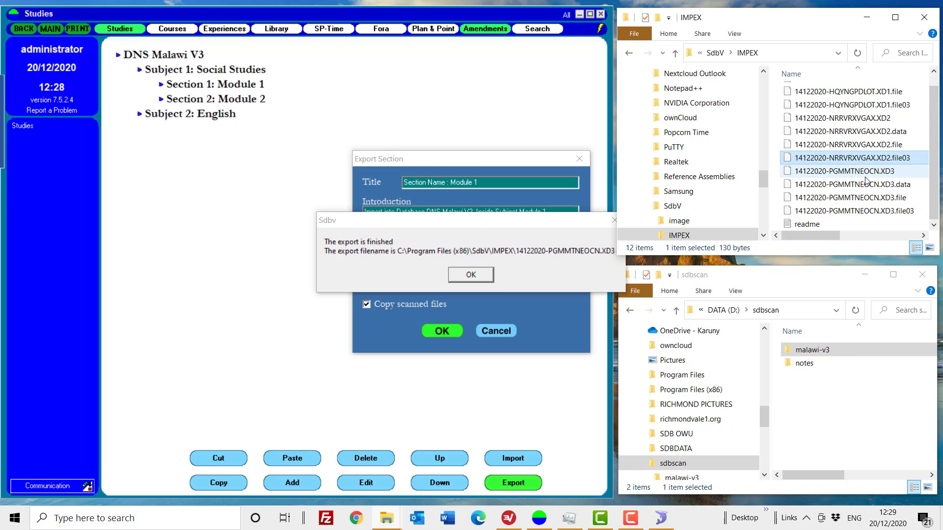
{"action": "left_click", "coordinate": [455, 275]}
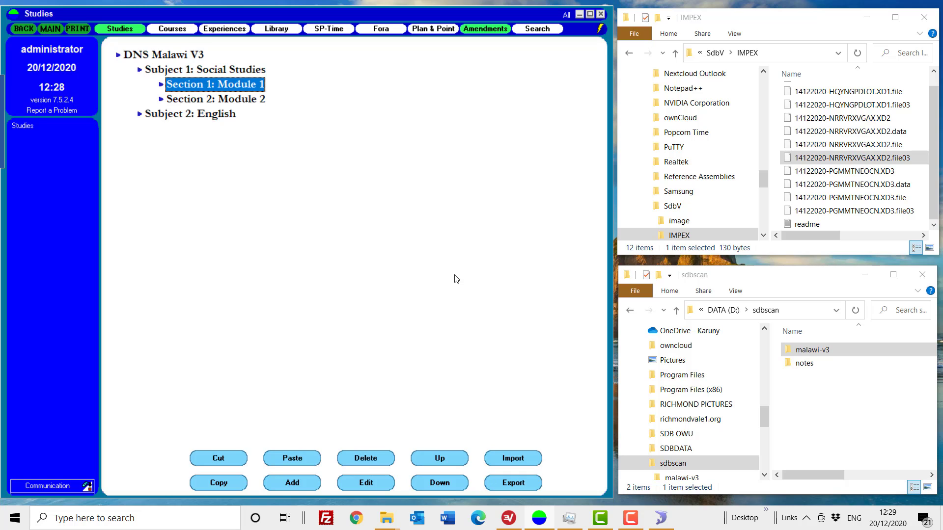
- Start an export of task 1, Teaching of Social studies, in Module 1 and title it "Task: Teaching of Social Studies"
{"action": "left_click", "coordinate": [160, 85]}
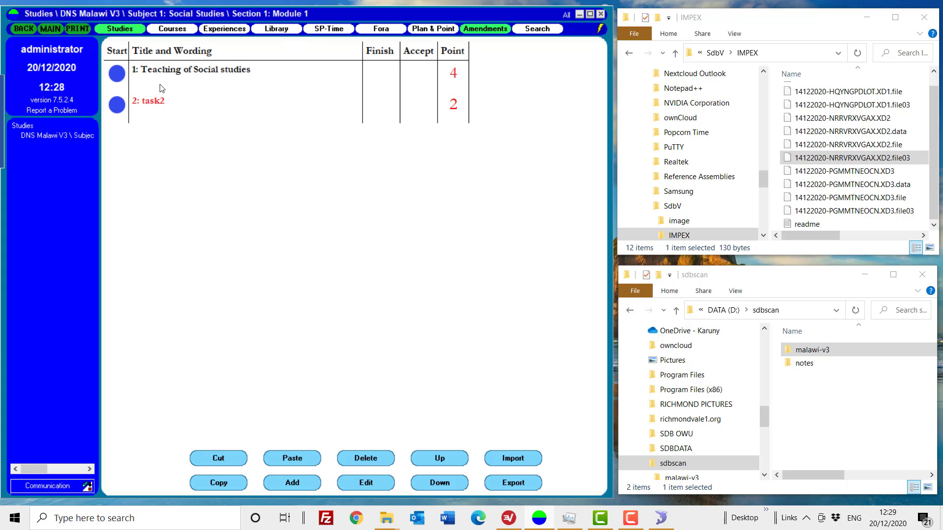
{"action": "left_click", "coordinate": [198, 74]}
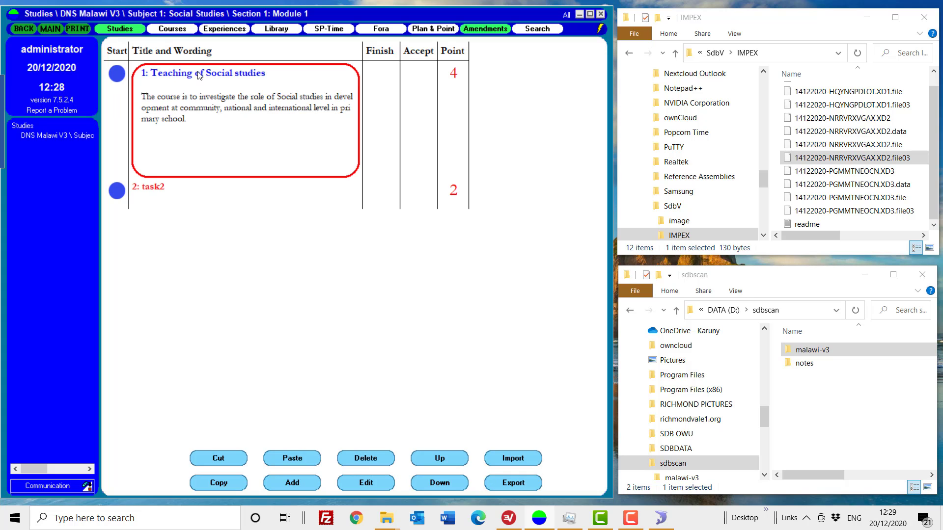
{"action": "left_click", "coordinate": [524, 482]}
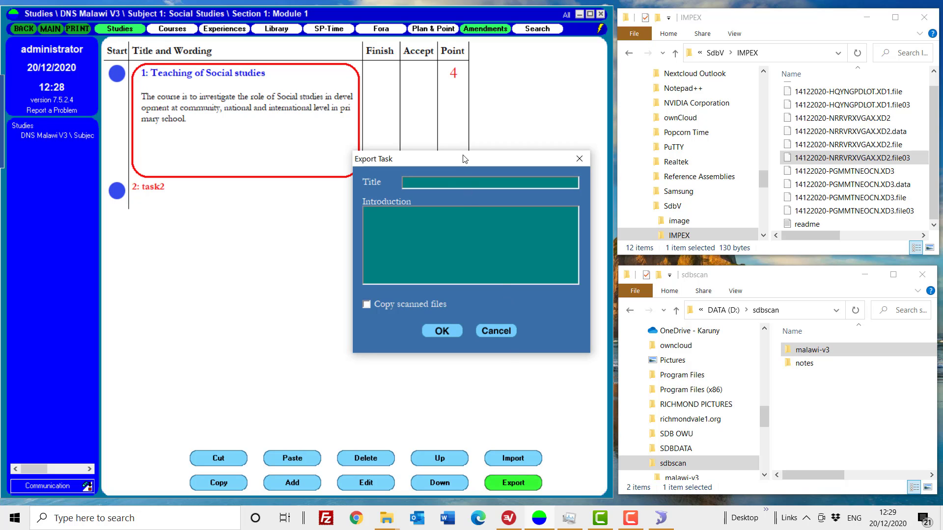
{"action": "type", "text": "Task: Teaching of Social Studies"}
{"action": "key", "text": "Tab"}
- Enter the task export introduction "Import into DNS Malawi", "Subject: Social Studies", "Module 1" on three lines and include the scanned files
{"action": "type", "text": "Import into DNS Maiw"}
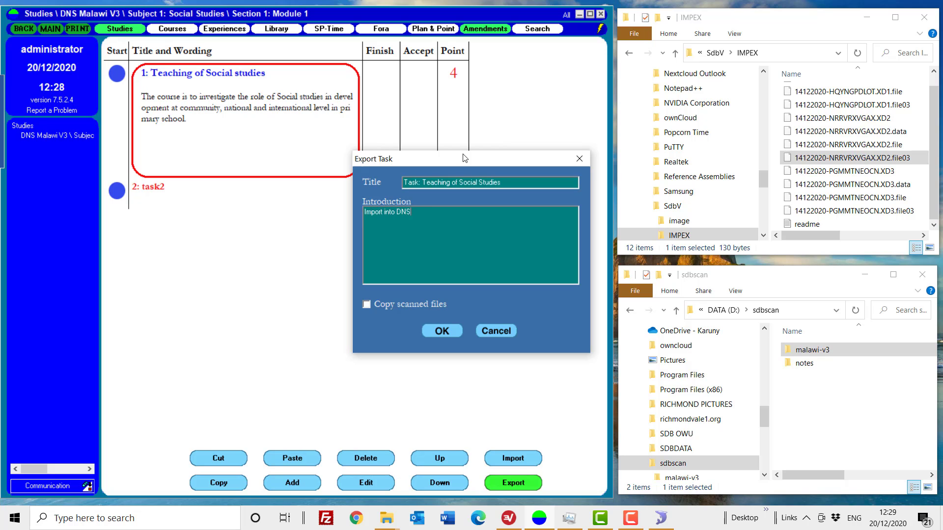
{"action": "key", "text": "BackSpace"}
{"action": "key", "text": "BackSpace"}
{"action": "type", "text": "lawi"}
{"action": "key", "text": "Return"}
{"action": "type", "text": "Subject: So"}
{"action": "type", "text": "cial Studie"}
{"action": "type", "text": "s "}
{"action": "type", "text": "Module 1"}
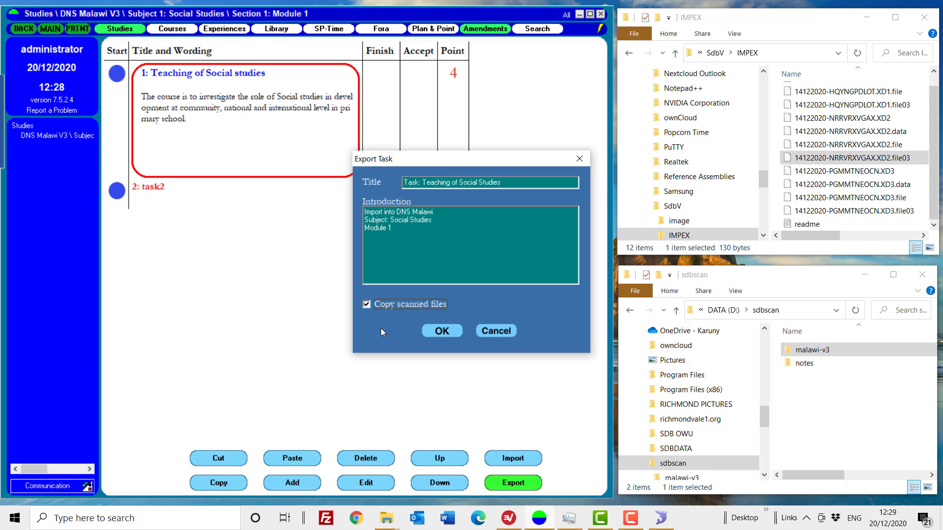
- Run the task export and look through the resulting files in the IMPEX folder
{"action": "left_click", "coordinate": [443, 332]}
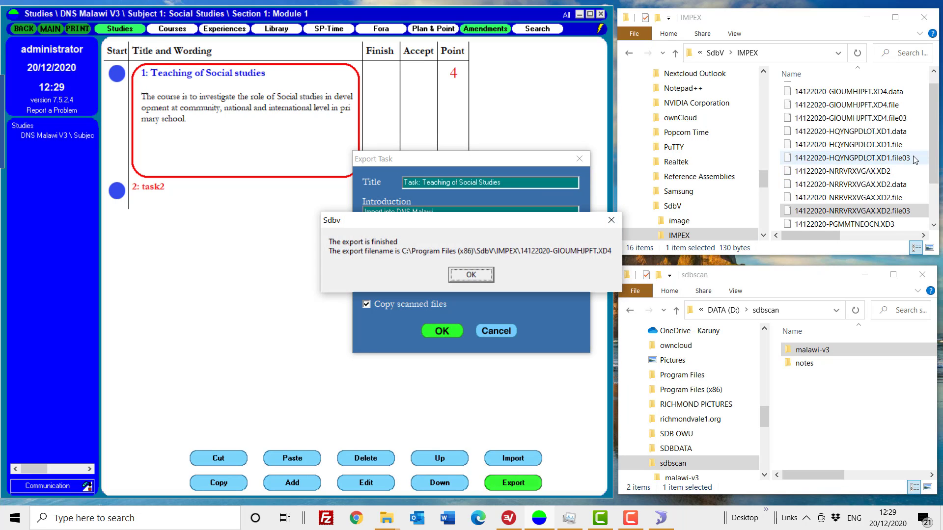
{"action": "left_click_drag", "start_coordinate": [933, 162], "coordinate": [939, 197]}
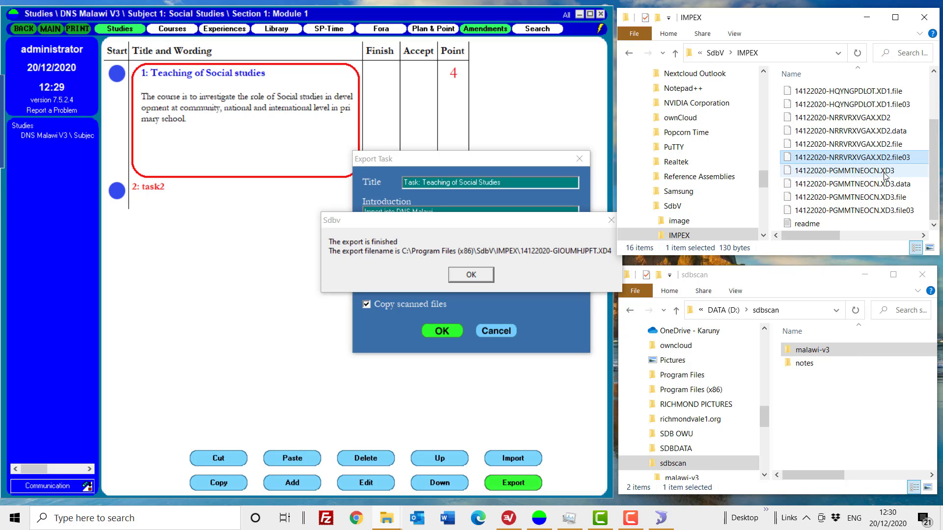
{"action": "left_click", "coordinate": [471, 274]}
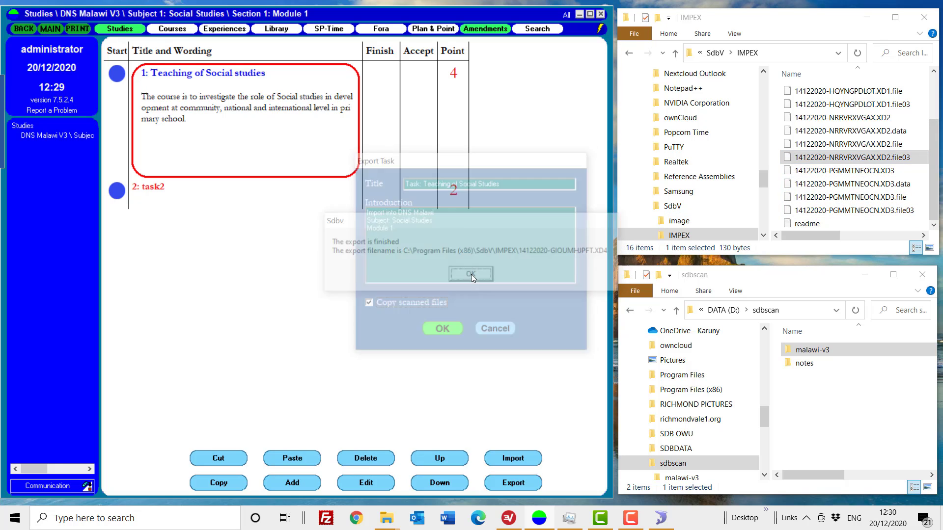
- Select all the exported XD1 to XD4 files in the IMPEX folder, leaving out readme
{"action": "left_click", "coordinate": [835, 211]}
{"action": "key", "text": "shift+Up"}
{"action": "key", "text": "shift+Up"}
{"action": "key", "text": "shift+Up"}
{"action": "key", "text": "shift+Up"}
{"action": "key", "text": "shift+Up"}
{"action": "key", "text": "shift+Up"}
{"action": "key", "text": "shift+Up"}
{"action": "key", "text": "shift+Up"}
{"action": "key", "text": "shift+Up"}
{"action": "key", "text": "shift+Up"}
{"action": "key", "text": "shift+Up"}
{"action": "key", "text": "shift+Up"}
{"action": "key", "text": "shift+Up"}
{"action": "key", "text": "shift+Up"}
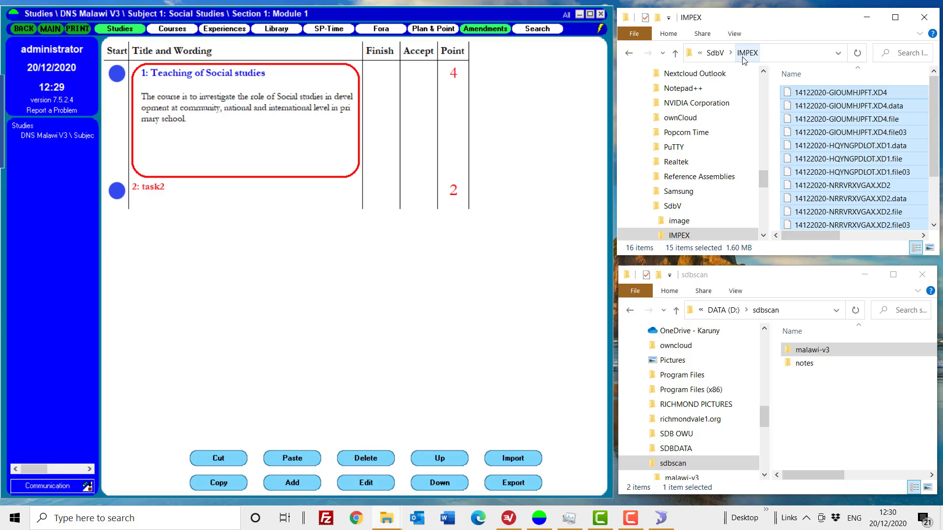
- Compress the whole IMPEX folder inside SdbV into the archive IMPEX.rar
{"action": "left_click", "coordinate": [716, 53]}
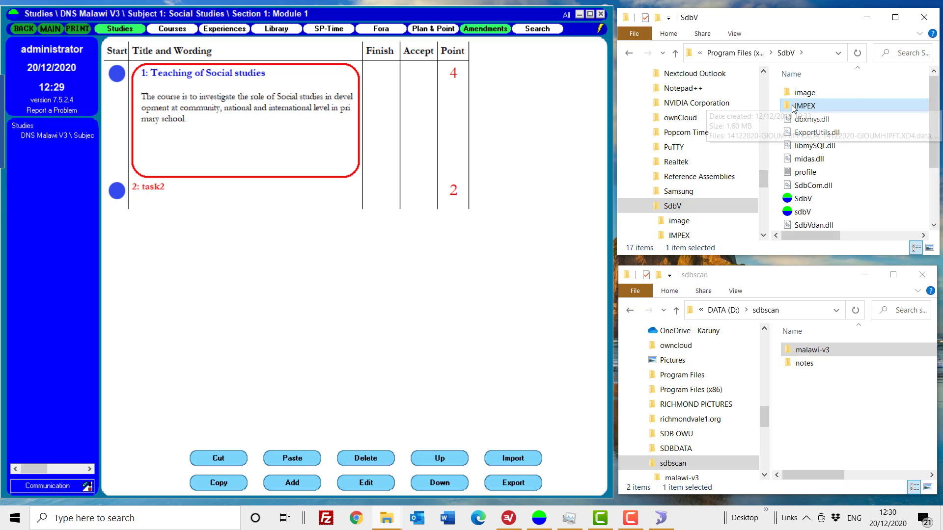
{"action": "right_click", "coordinate": [802, 107]}
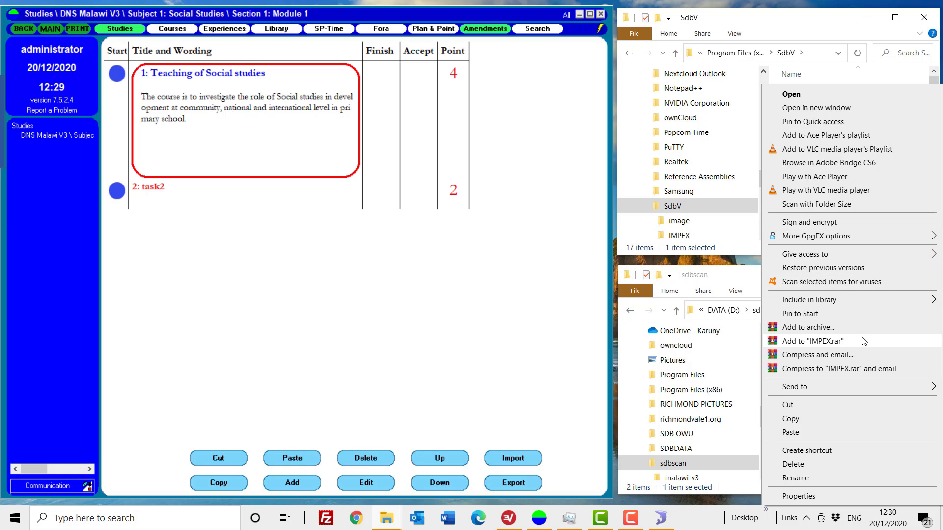
{"action": "left_click", "coordinate": [834, 341]}
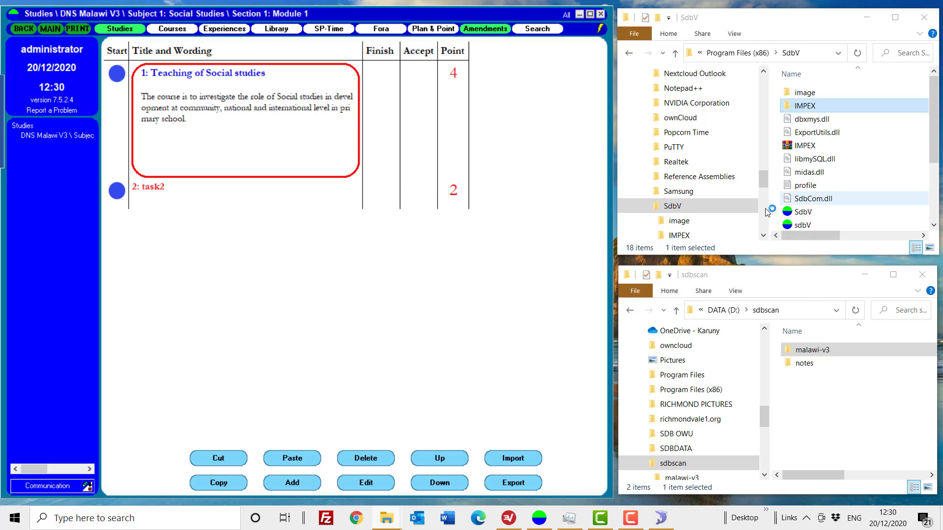
- Examine the IMPEX archive and the contents of the IMPEX folder, and return to the SdbV folder
{"action": "left_click", "coordinate": [806, 147]}
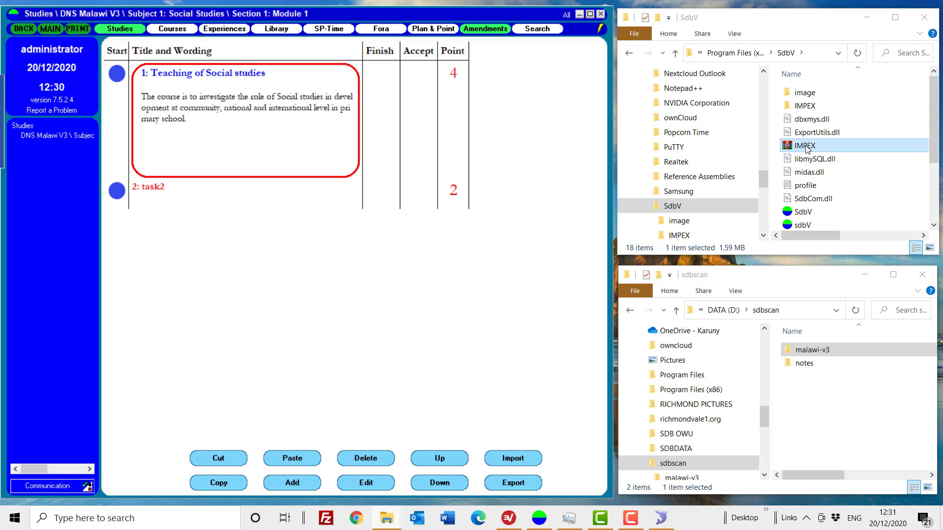
{"action": "double_click", "coordinate": [807, 107]}
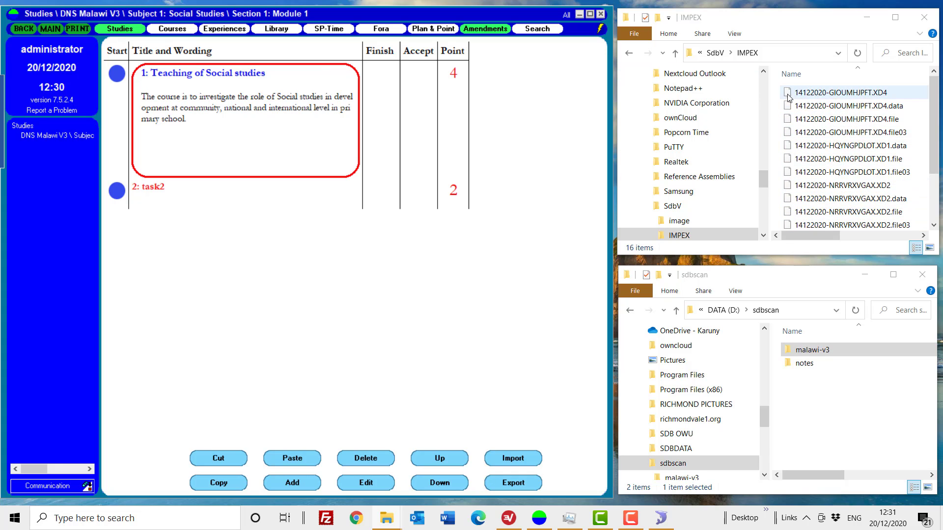
{"action": "left_click", "coordinate": [676, 53]}
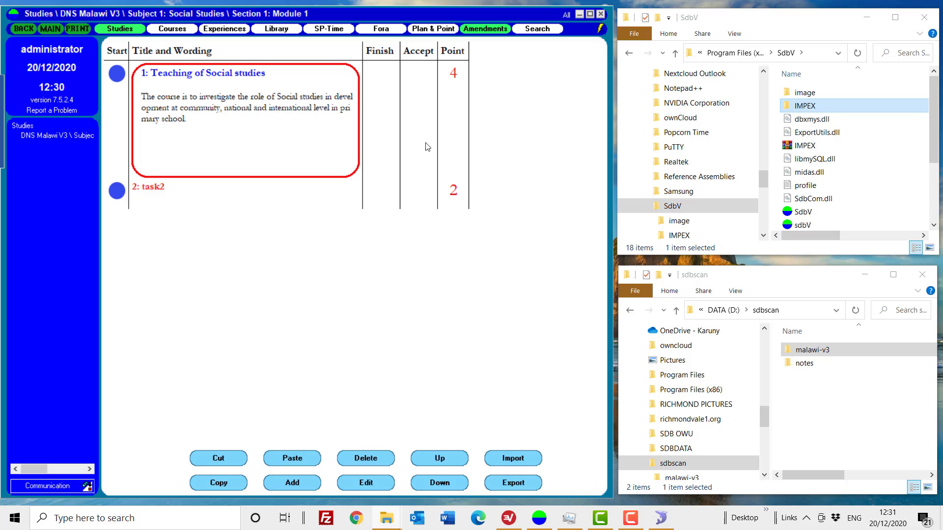
{"action": "mouse_move", "coordinate": [819, 109]}
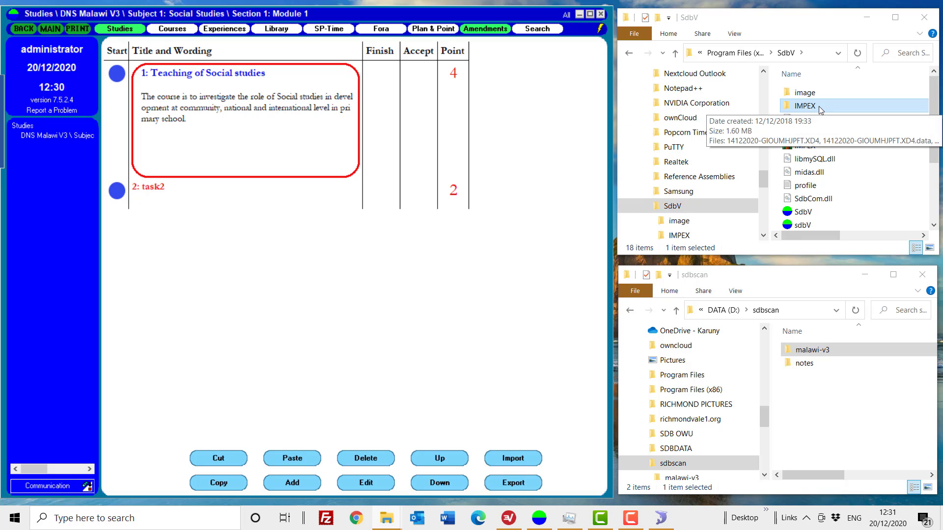